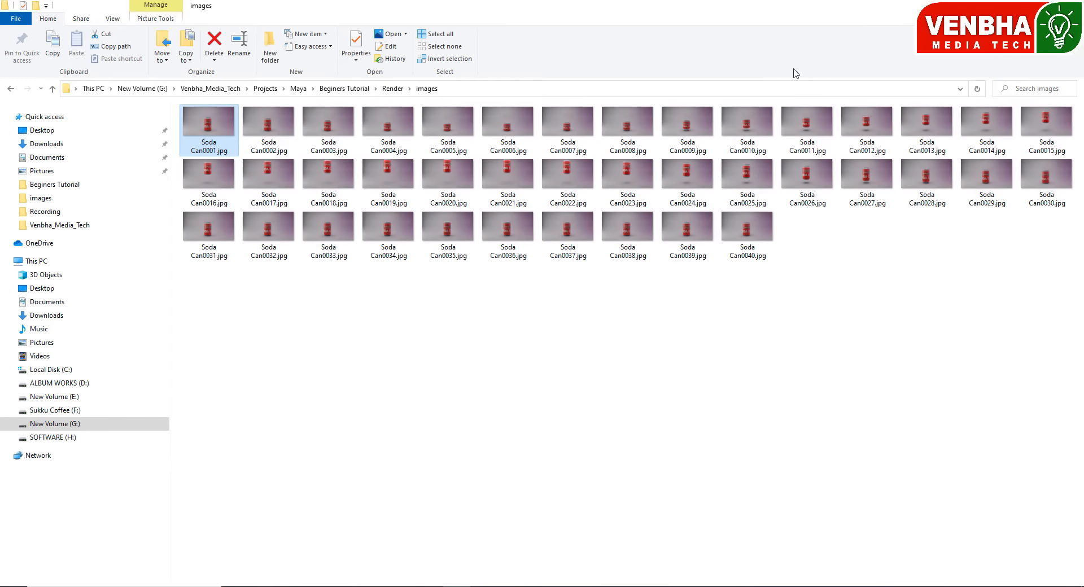
Switch to After Effects and start a new project.
left_click(600, 321)
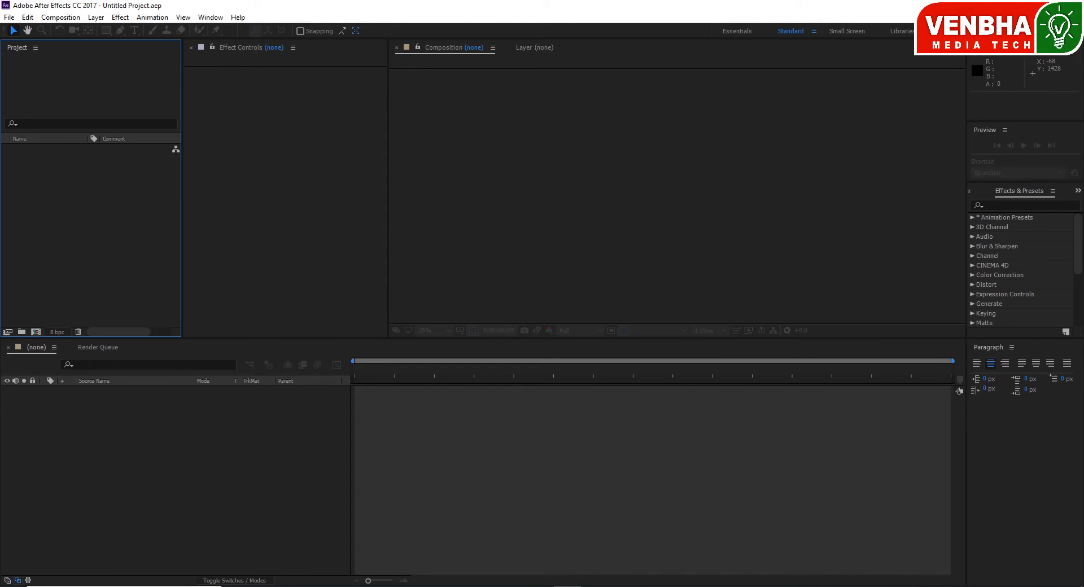
left_click(10, 16)
mouse_move(34, 28)
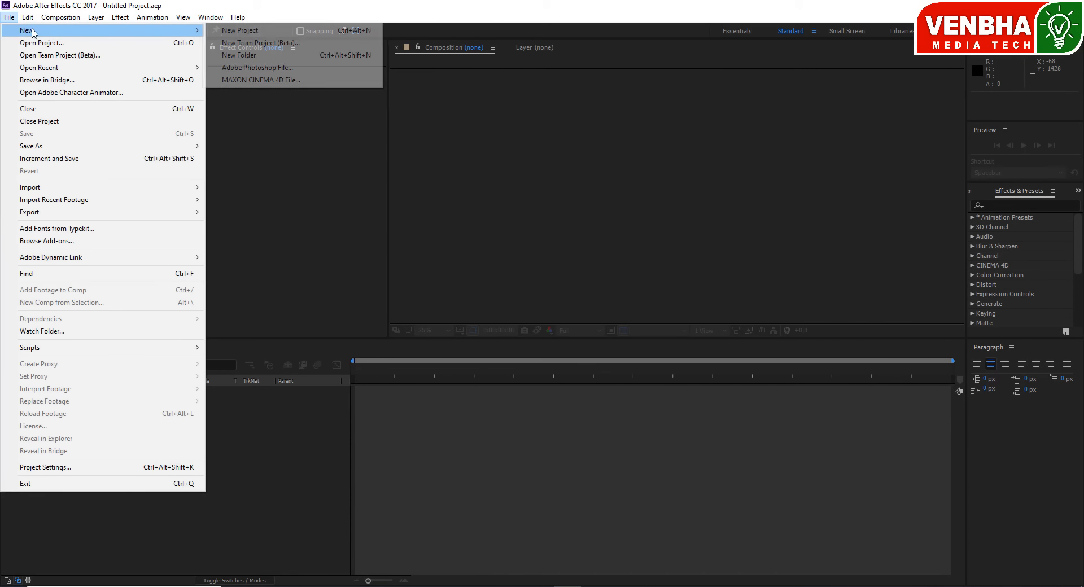
left_click(265, 31)
Import the rendered frames starting at Soda Can0001.jpg from the images folder as a JPEG sequence footage item.
right_click(73, 193)
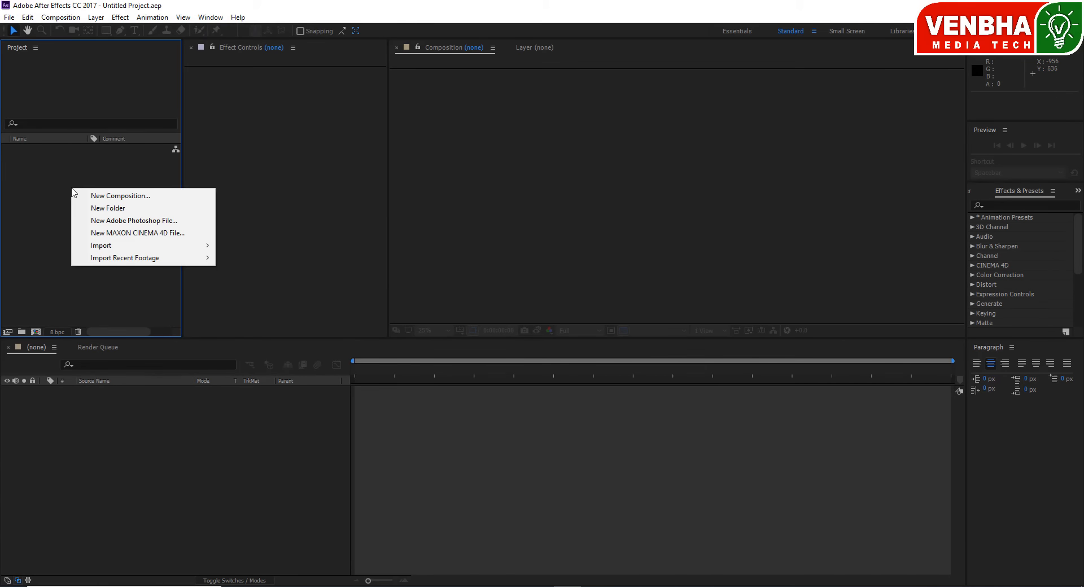
left_click(43, 174)
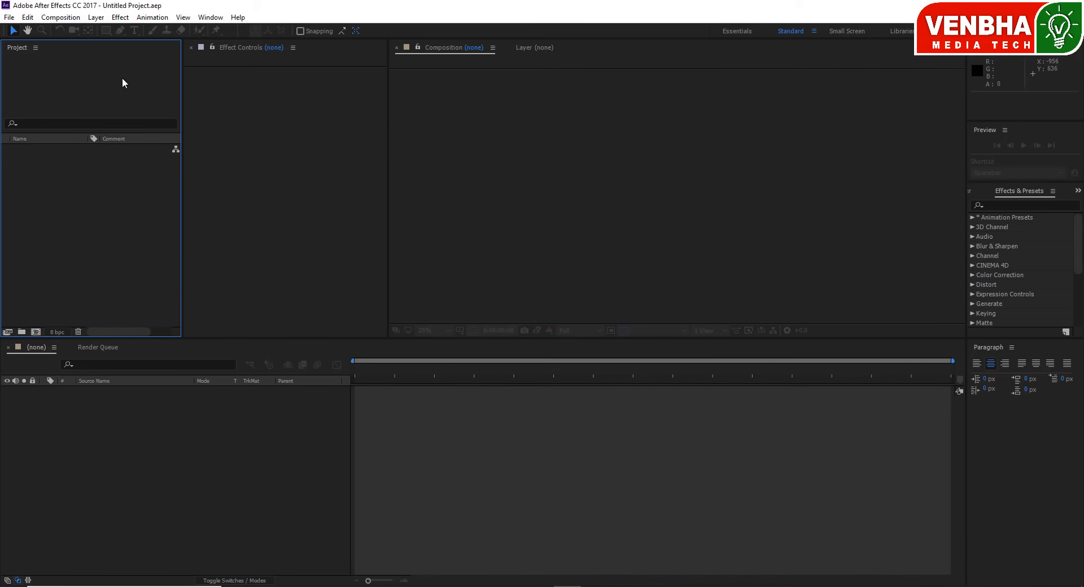
right_click(57, 191)
mouse_move(108, 250)
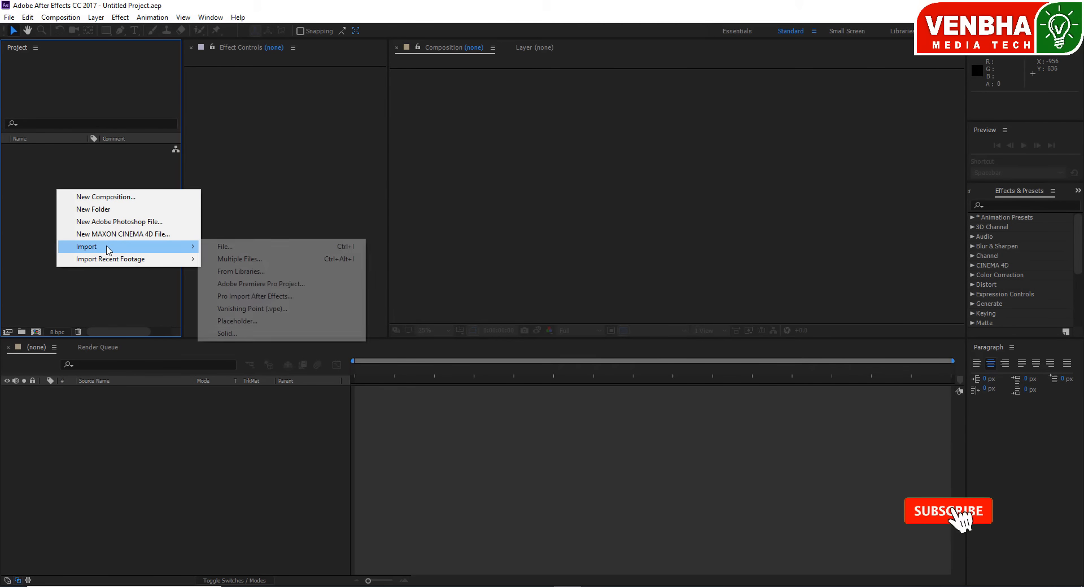
left_click(226, 247)
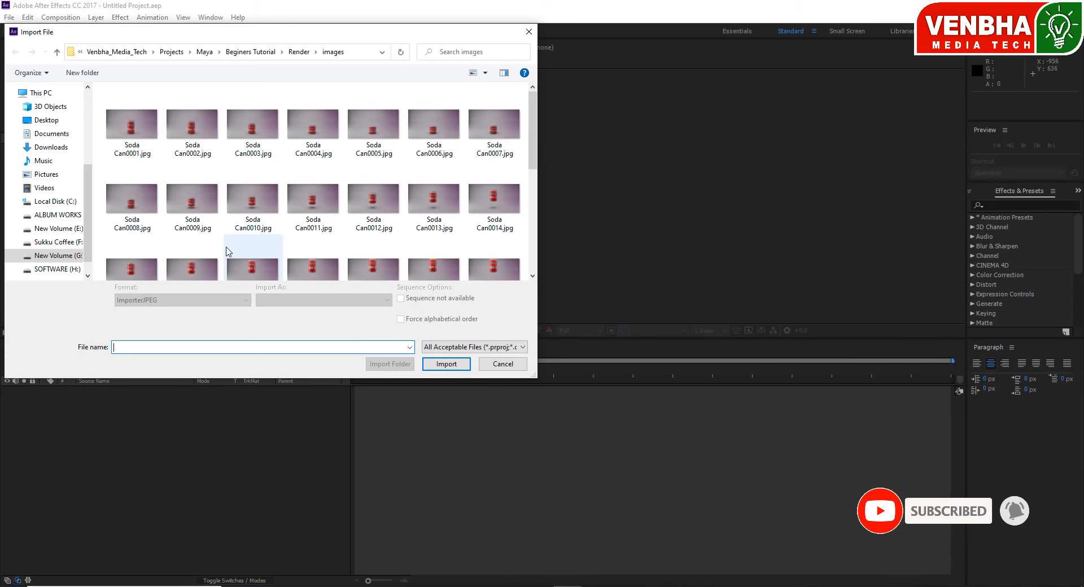
left_click(144, 151)
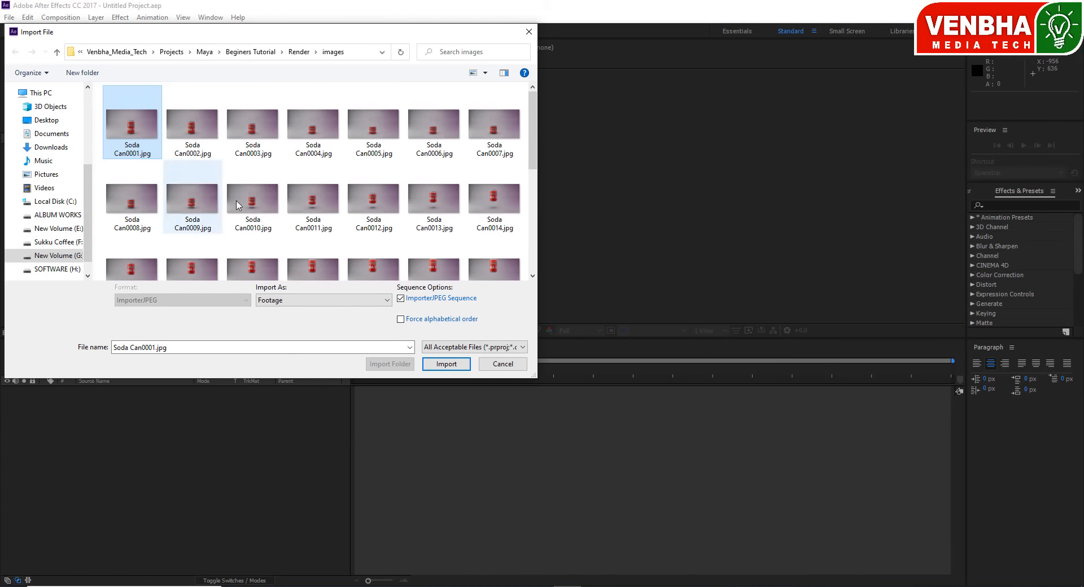
left_click(446, 363)
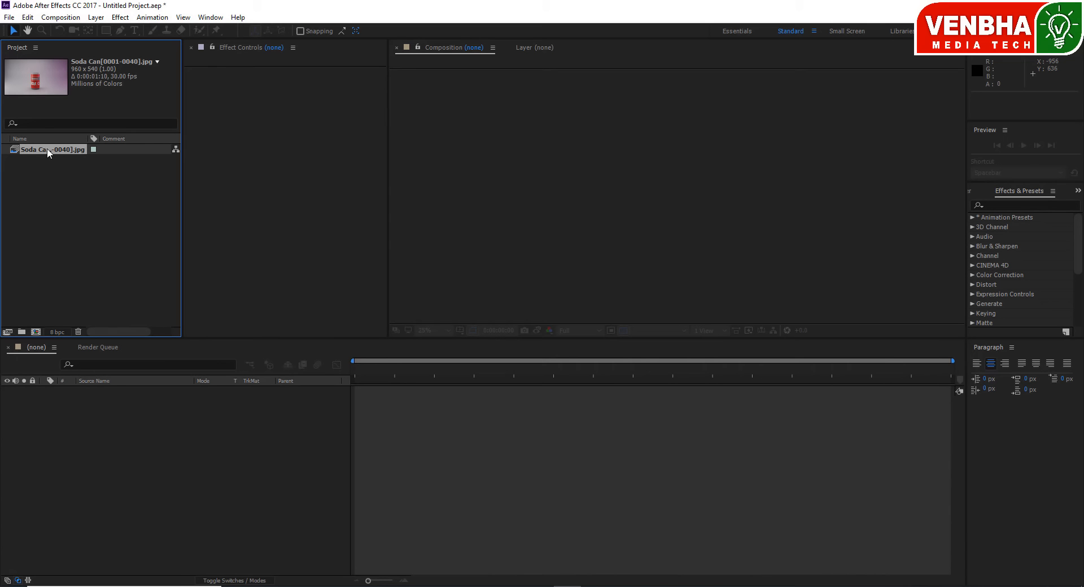
Create a composition from the imported Soda Can sequence and preview its playback, returning to the first frame.
left_click_drag(46, 148, 445, 461)
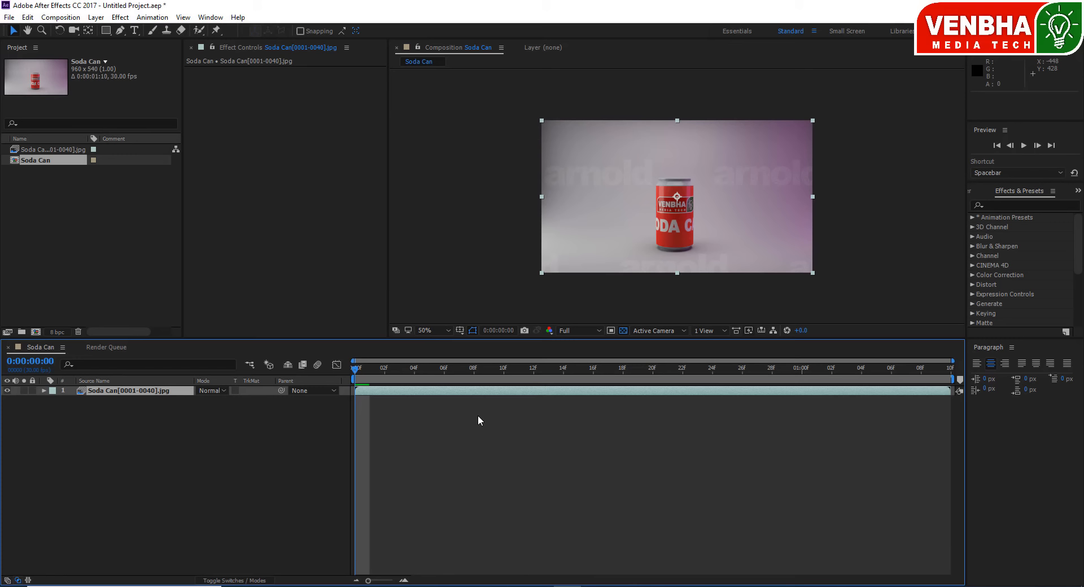
key("space")
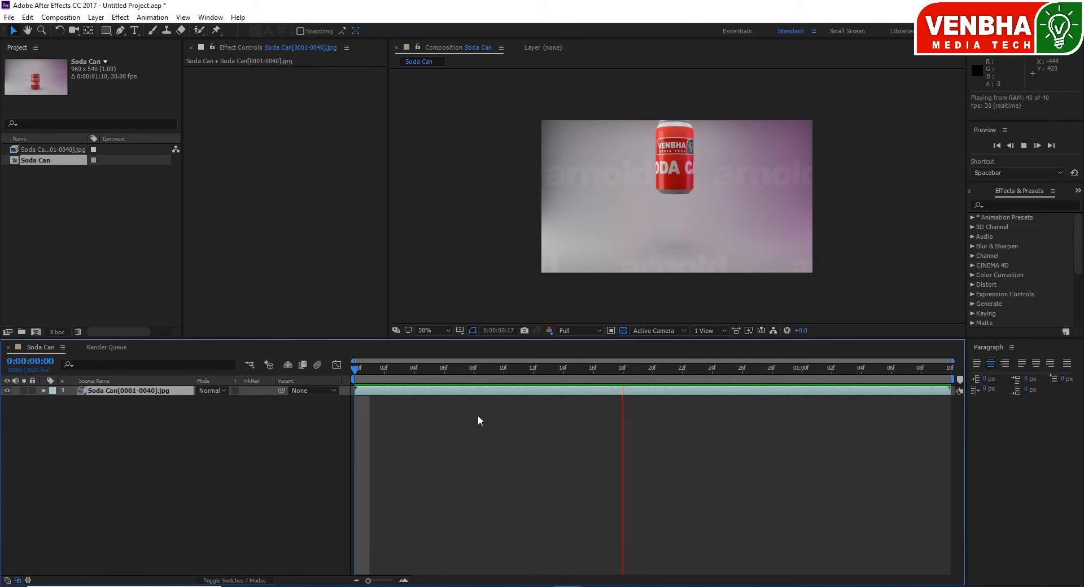
key("space")
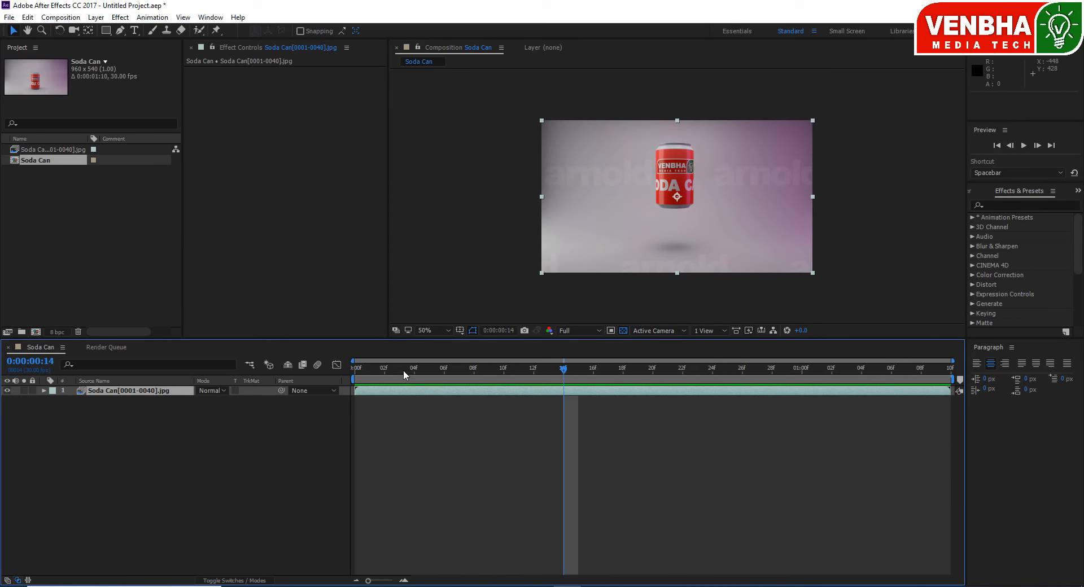
left_click_drag(403, 370, 133, 365)
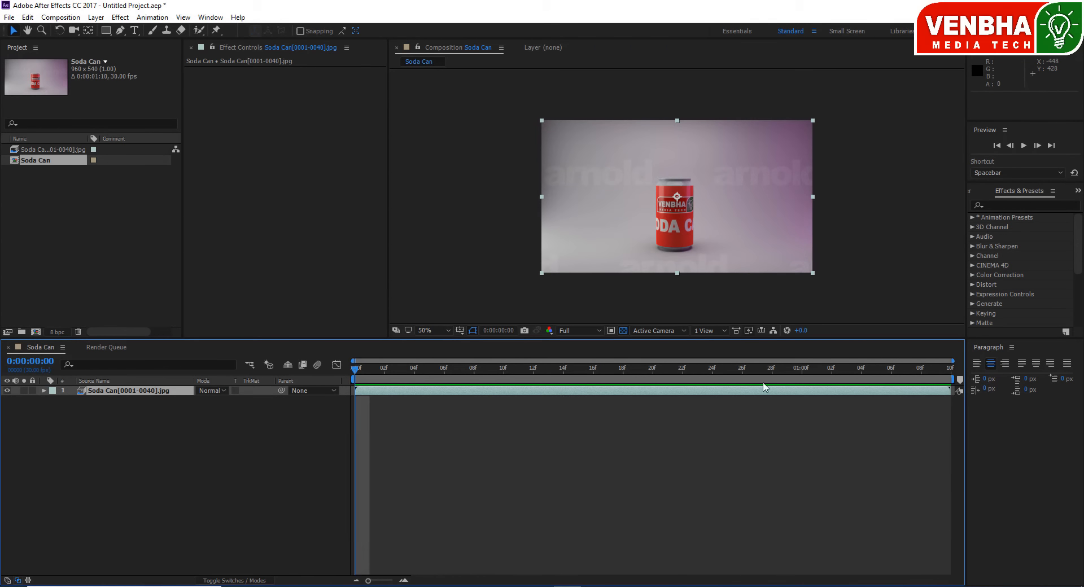
Add an adjustment layer above the Soda Can sequence in the composition.
right_click(100, 454)
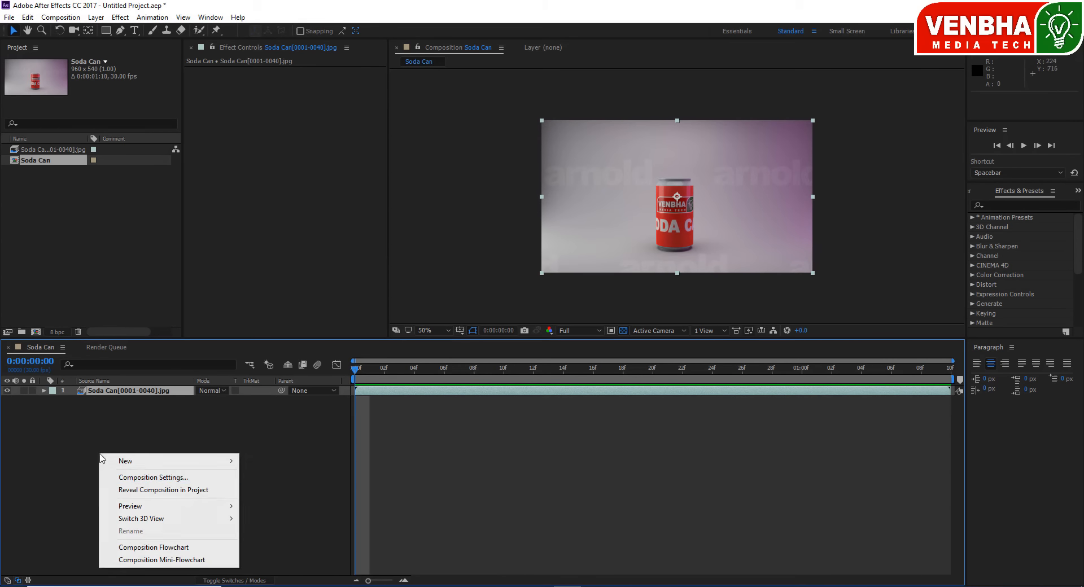
mouse_move(177, 464)
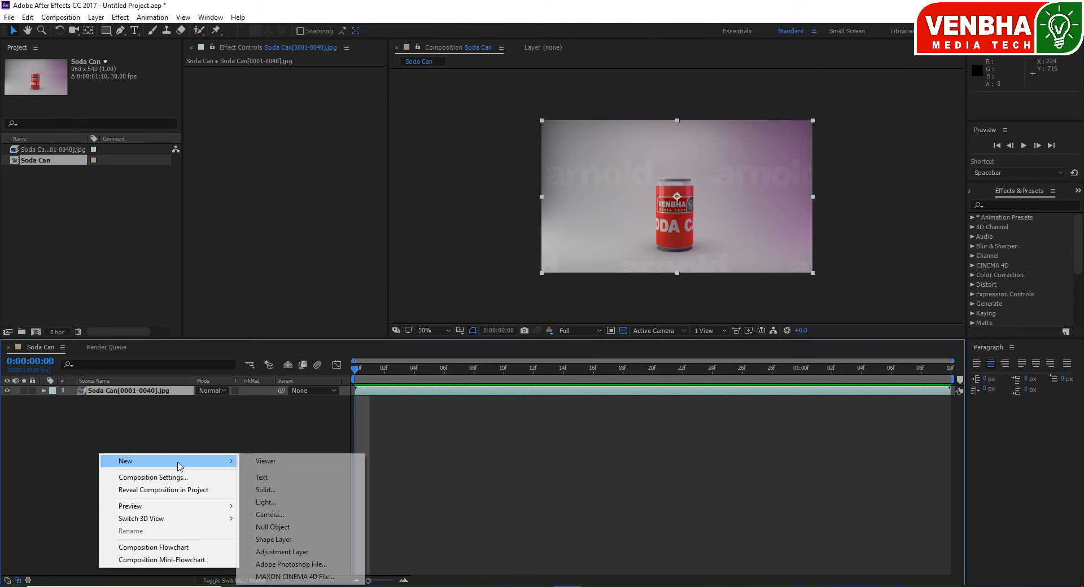
left_click(282, 552)
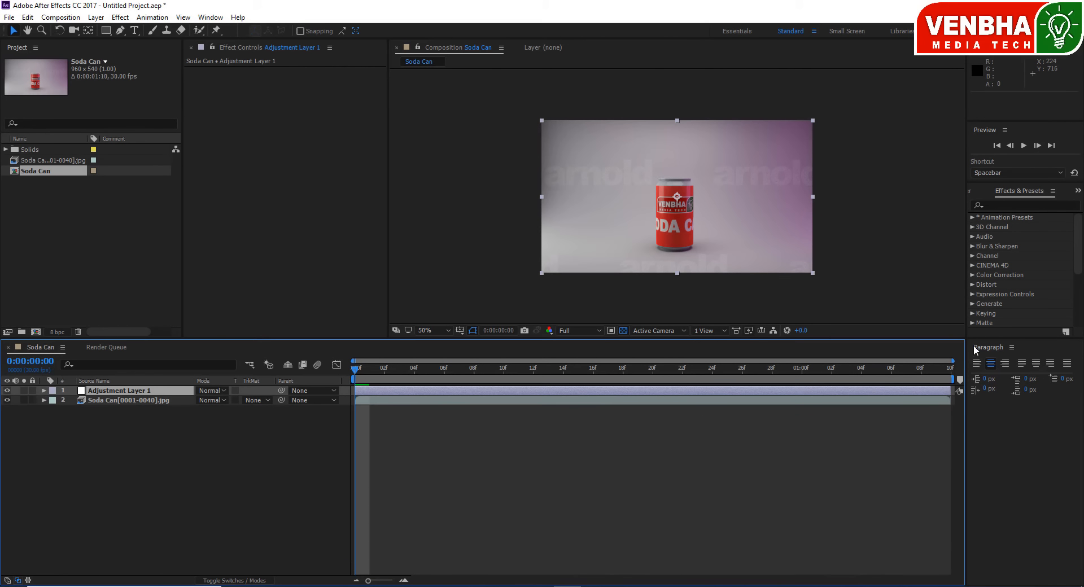
Apply the Color Balance effect from the Color Correction category to the adjustment layer.
left_click(978, 277)
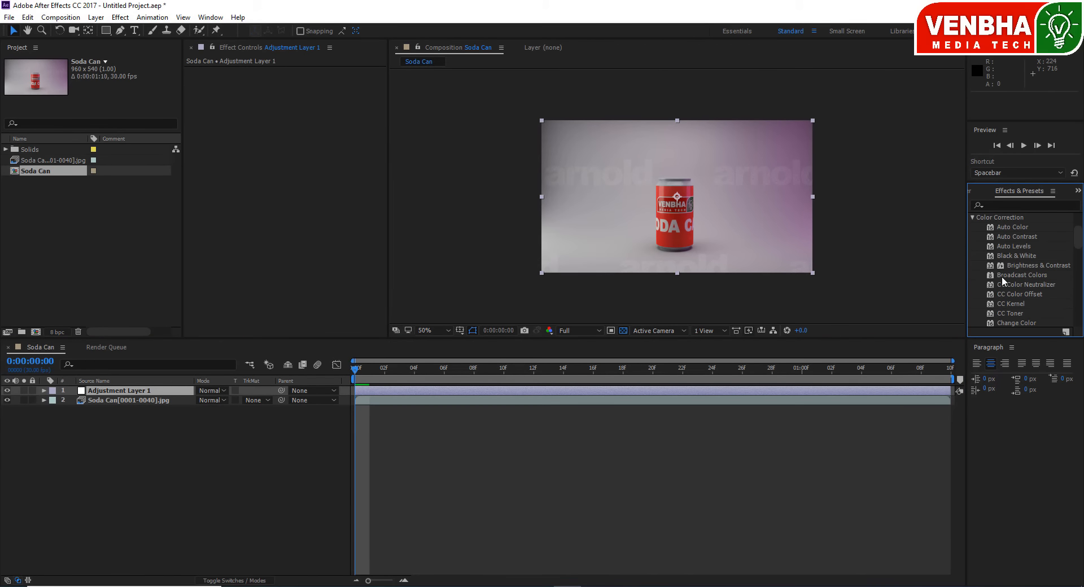
scroll(1035, 290, "down", 4)
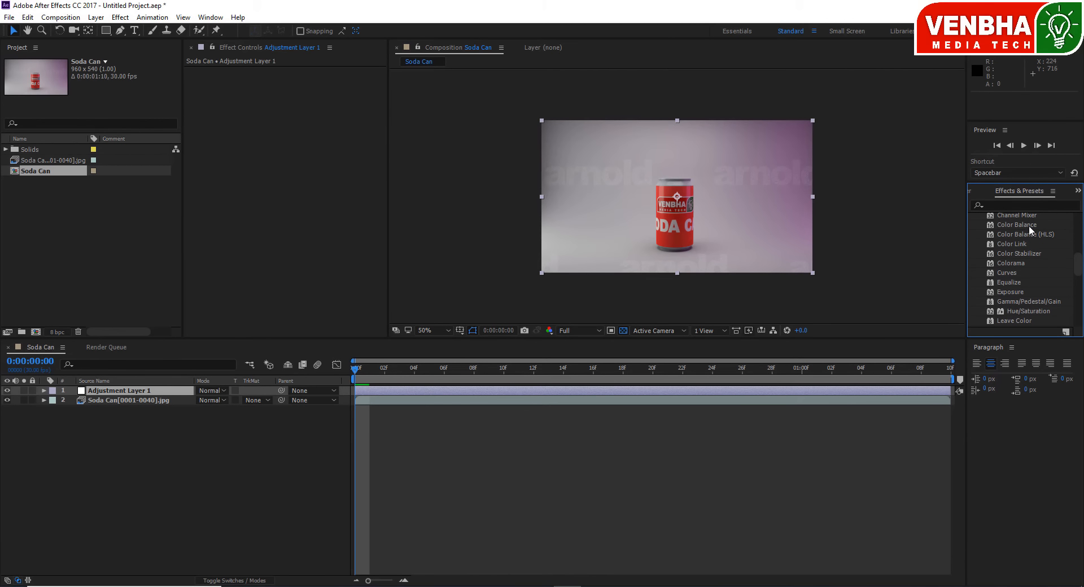
left_click_drag(1024, 222, 416, 391)
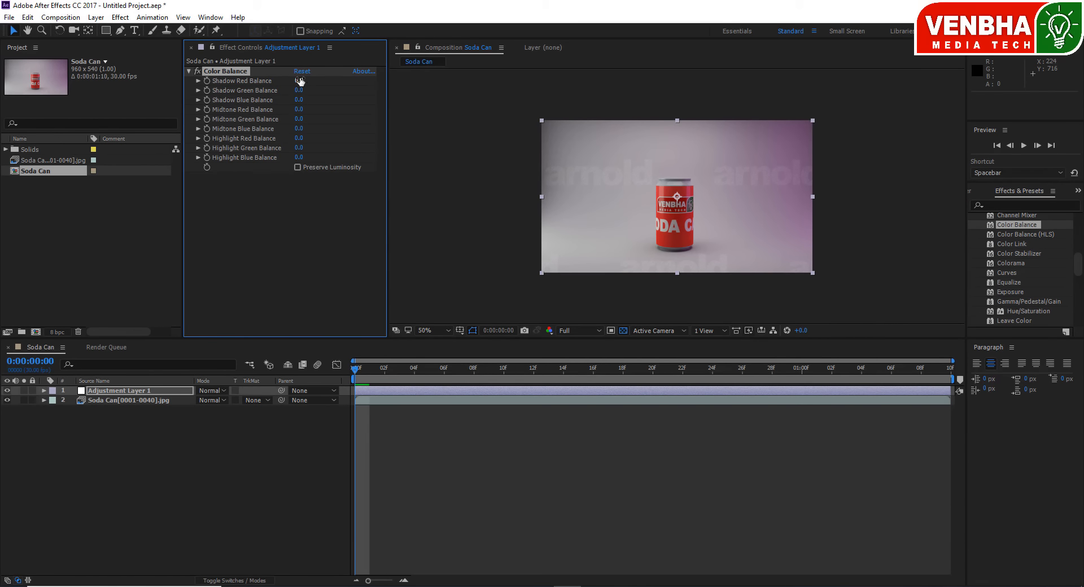
Set Color Balance to Shadow Red -22, Shadow Green -6, Shadow Blue 10, Midtone Green -12 and Highlight Red -3, and compare with the layer hidden.
mouse_move(299, 81)
left_mouse_down()
mouse_move(332, 78)
mouse_move(285, 79)
mouse_move(299, 80)
mouse_move(285, 79)
mouse_move(308, 100)
mouse_move(281, 80)
mouse_move(309, 80)
left_mouse_up()
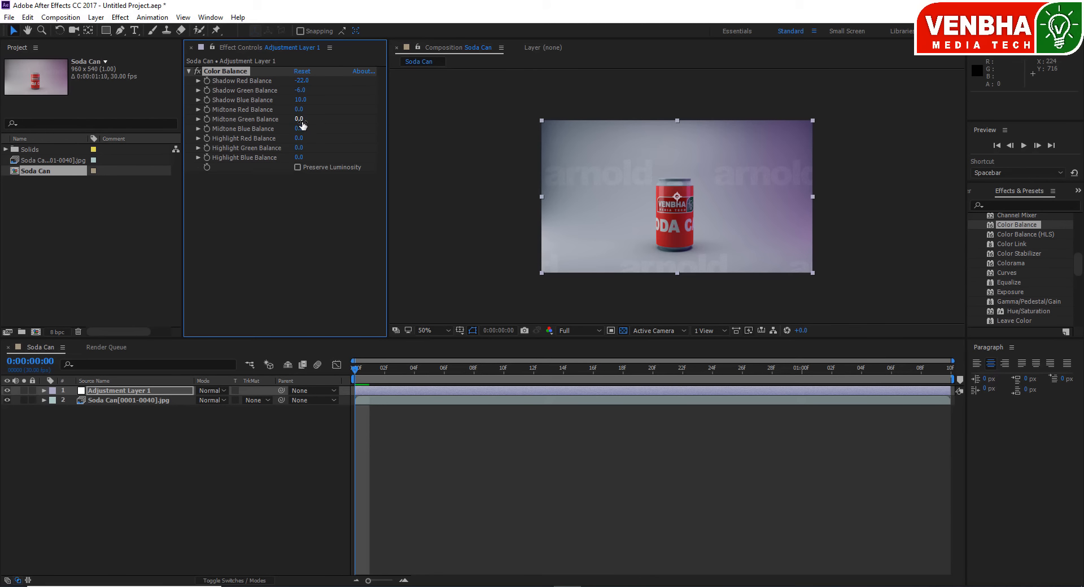
left_click_drag(299, 119, 292, 119)
mouse_move(301, 142)
left_mouse_down()
mouse_move(313, 138)
mouse_move(302, 140)
left_mouse_up()
left_click(491, 499)
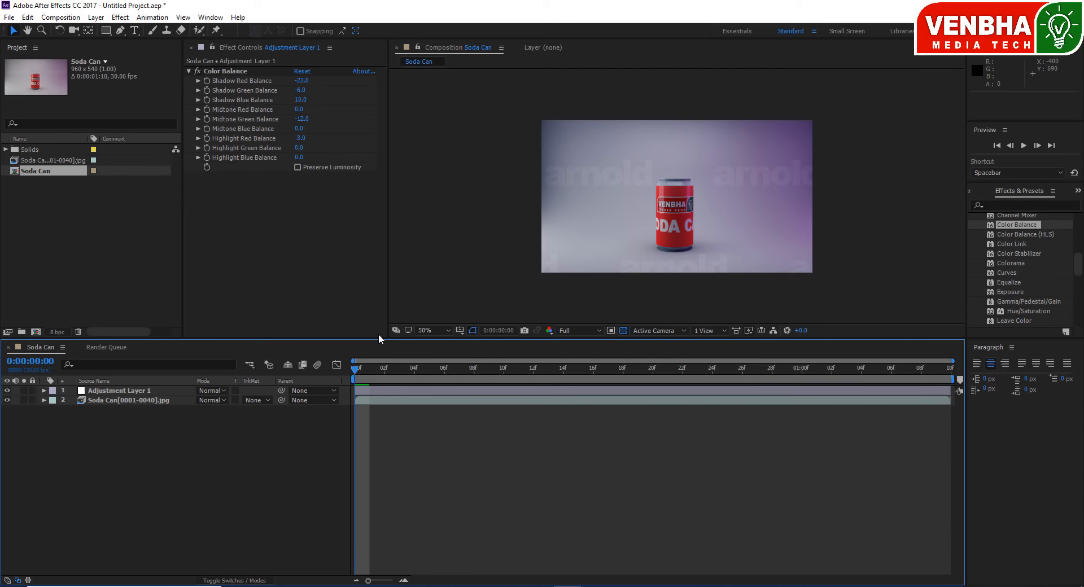
left_click(7, 392)
left_click(7, 392)
Add the Soda Can composition to the render queue for export.
left_click(9, 17)
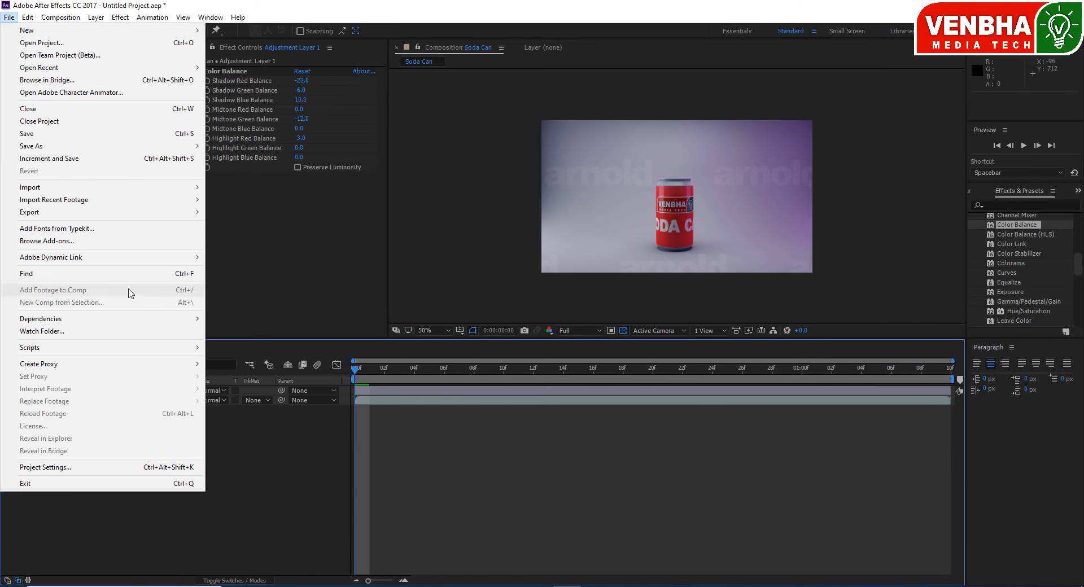
mouse_move(63, 214)
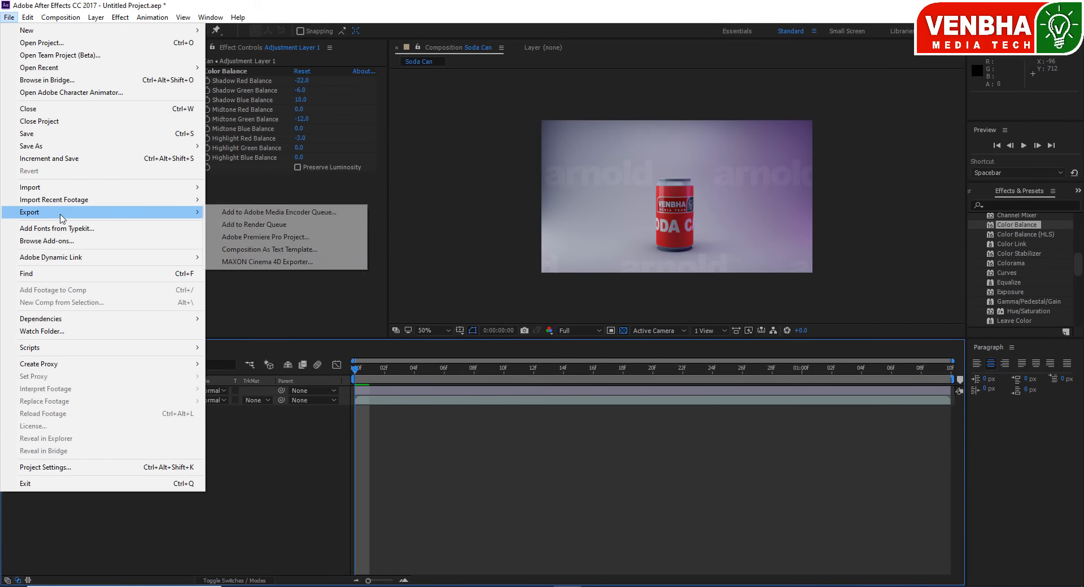
left_click(293, 226)
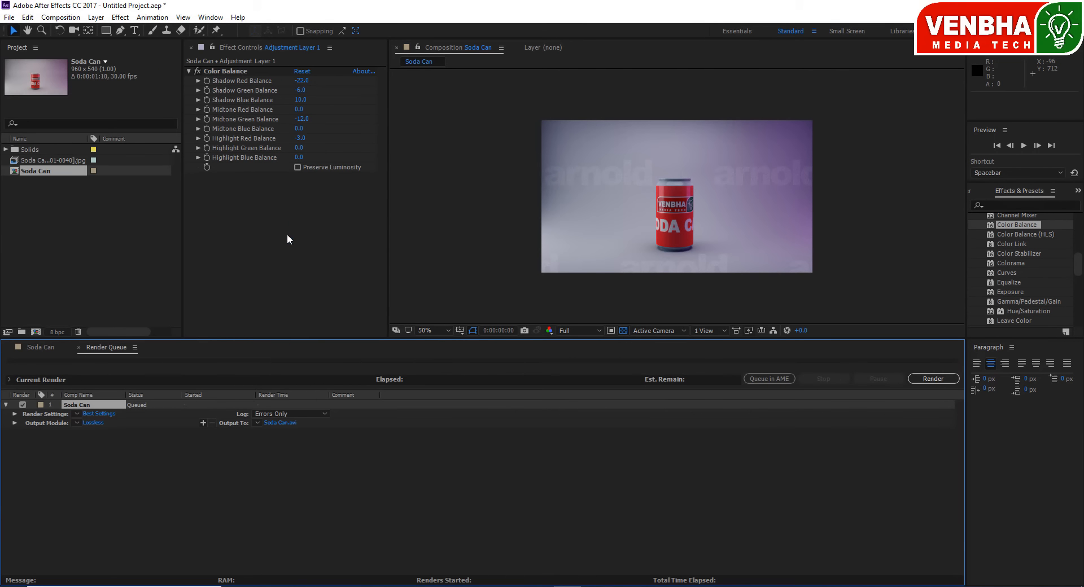
Set the output module format to QuickTime and accept the render settings with Best quality and Full resolution.
left_click(96, 423)
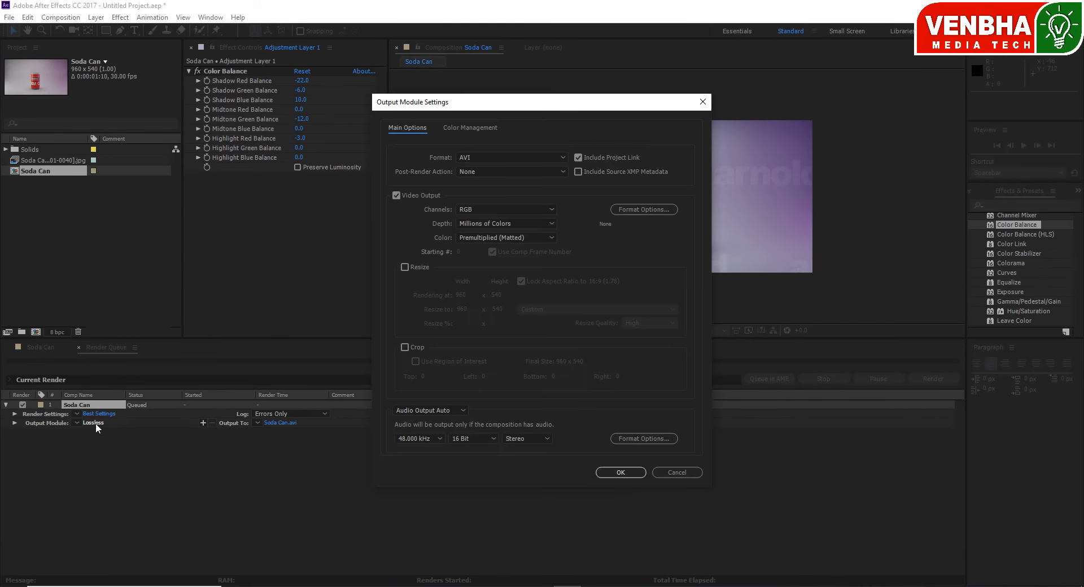
left_click(545, 162)
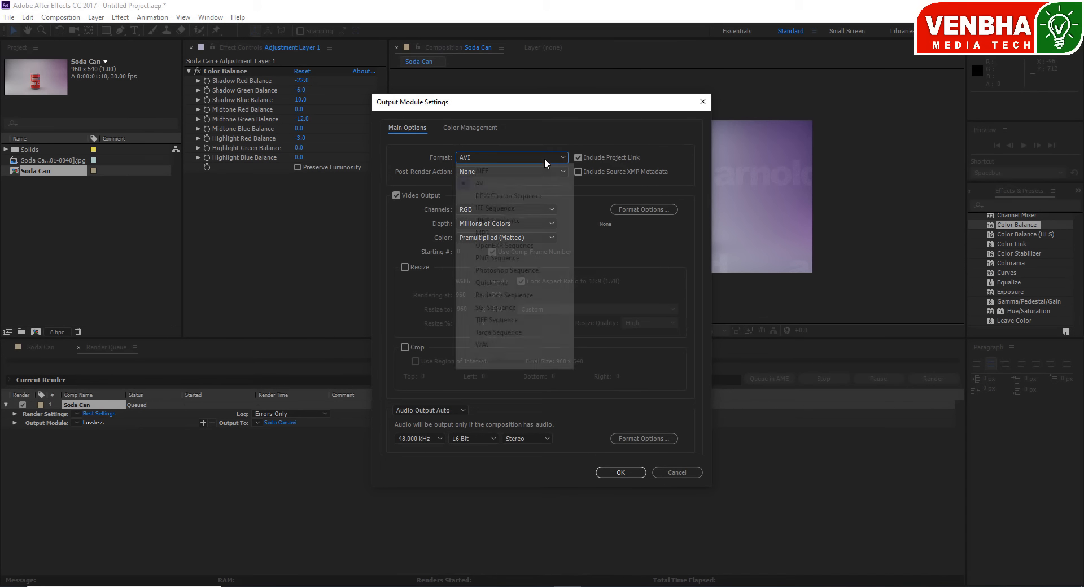
left_click(525, 284)
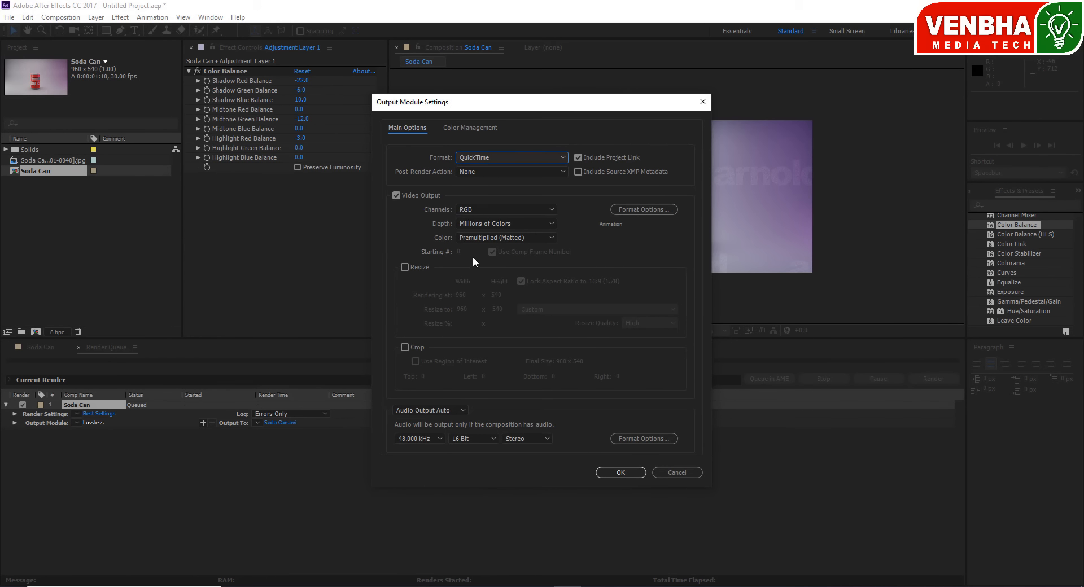
left_click(620, 473)
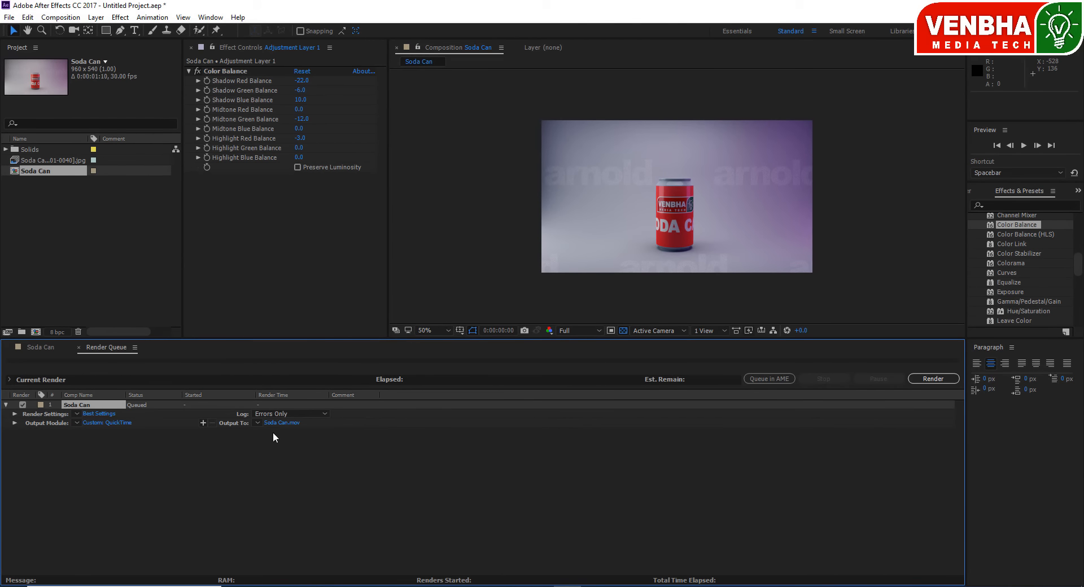
left_click(101, 414)
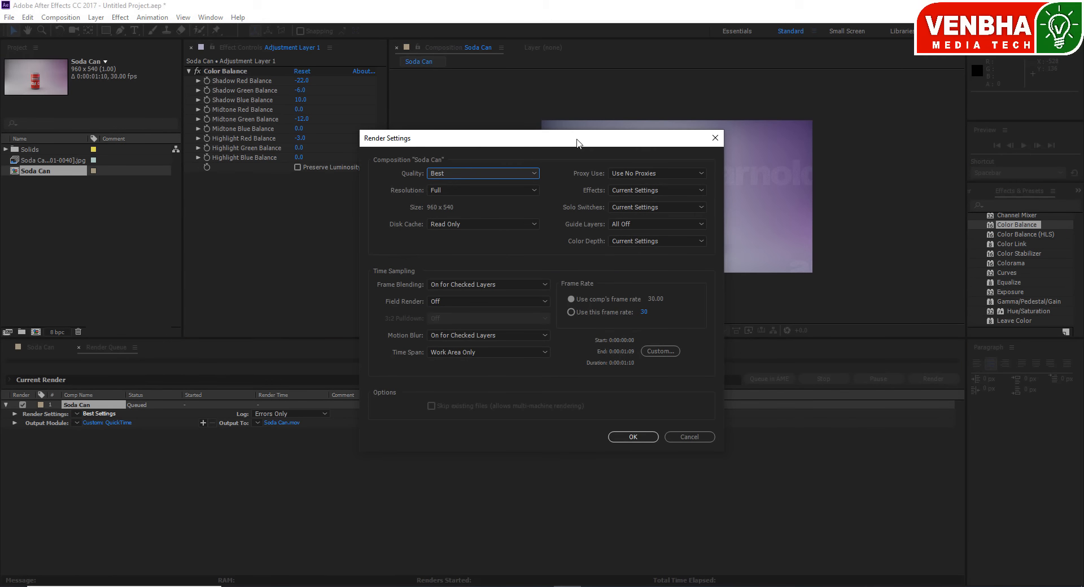
left_click(649, 437)
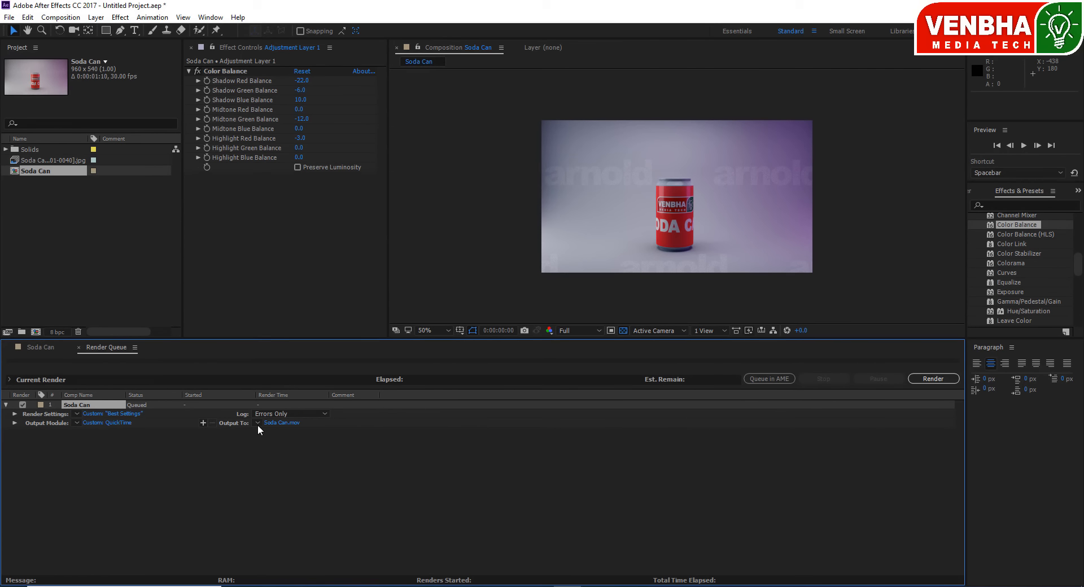
Set the output file to Soda Can.mov on the Desktop and render the queued composition.
left_click(287, 422)
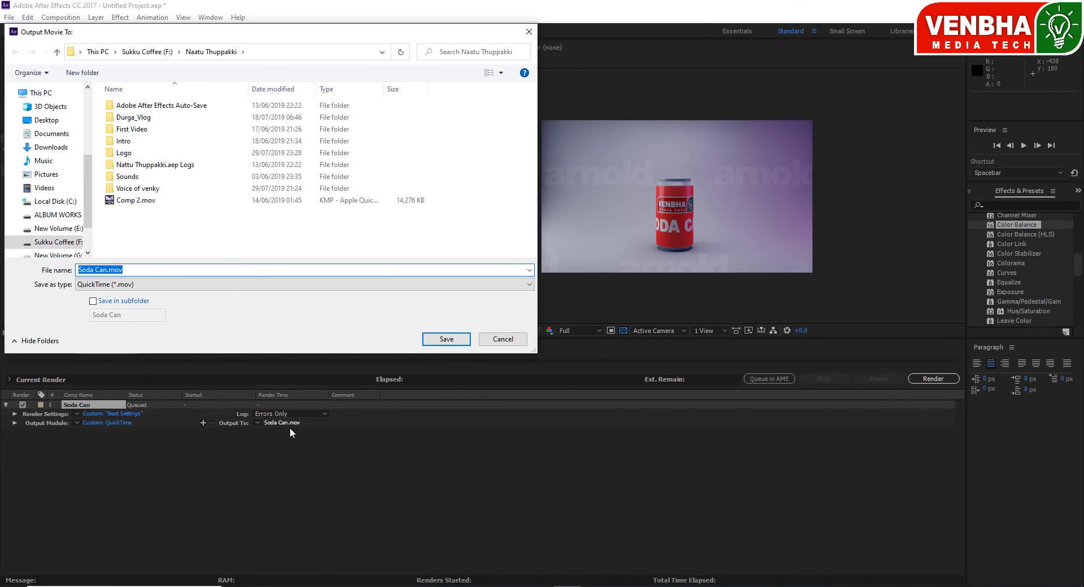
left_click(55, 121)
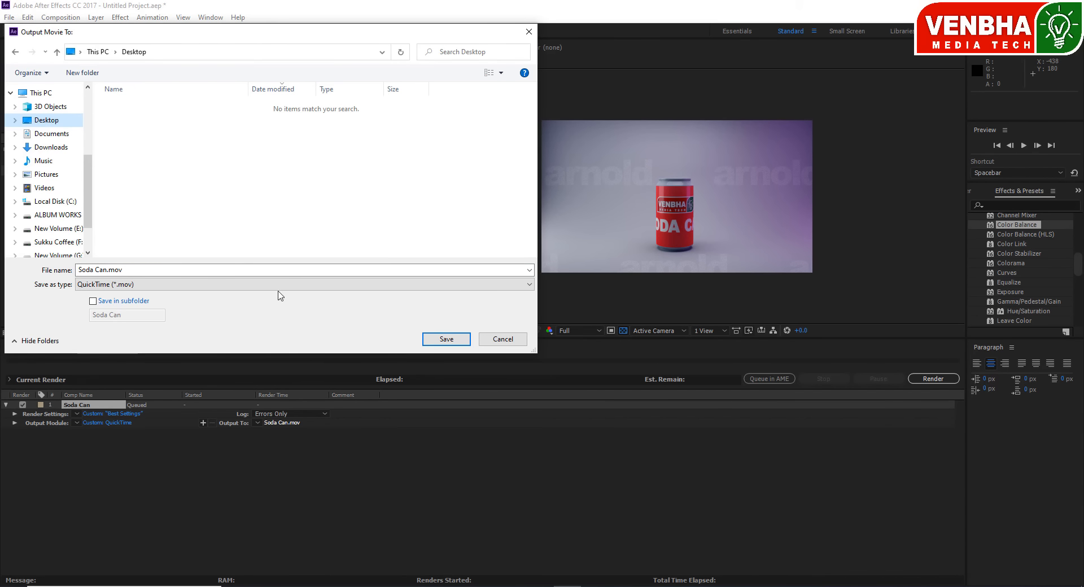
left_click(446, 340)
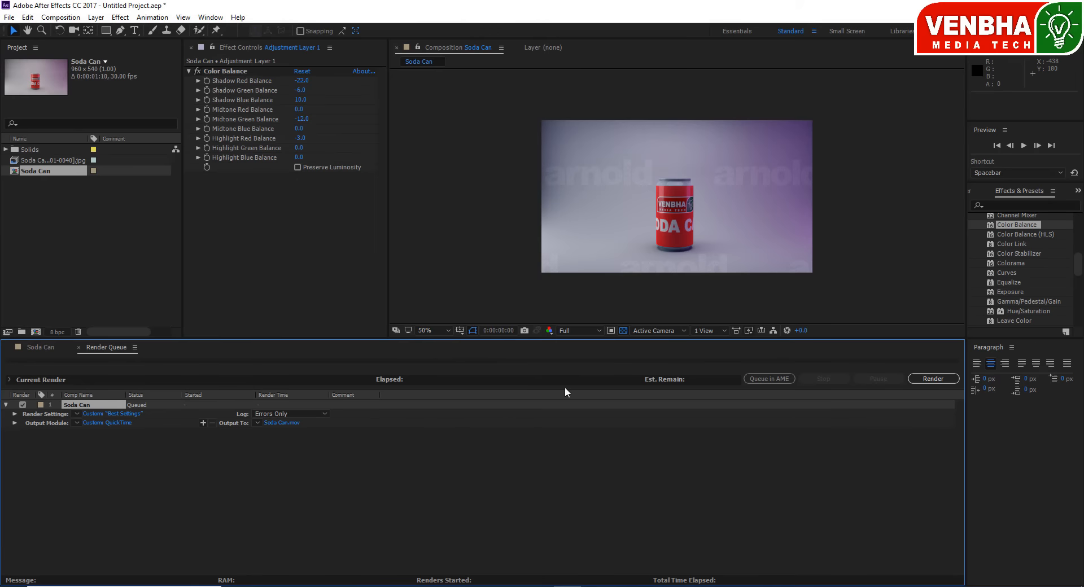
left_click(934, 379)
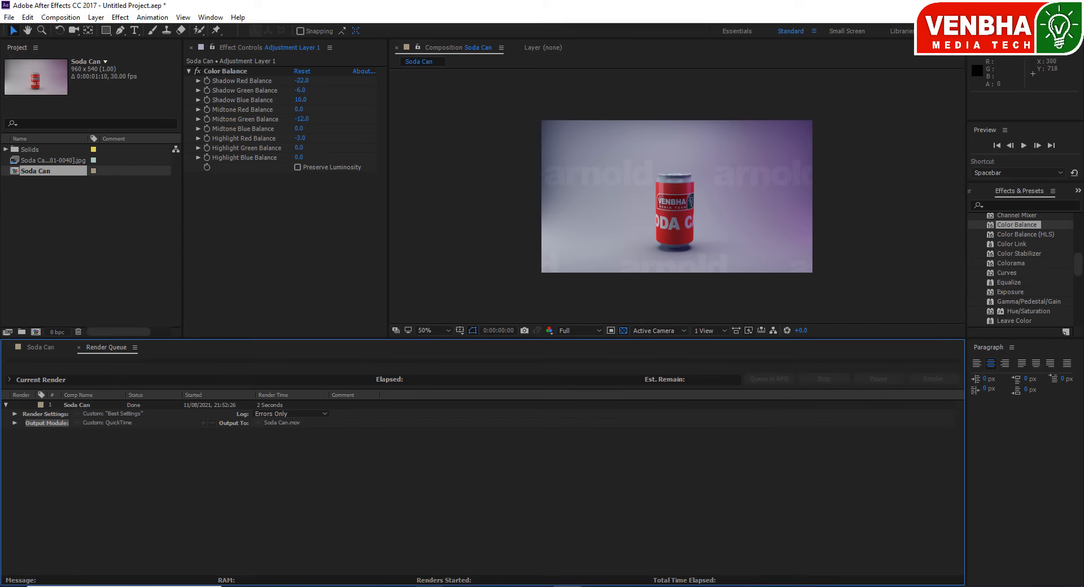
Switch to File Explorer and play Soda Can.mov from the Desktop, dismissing the player's update notice.
left_click(456, 586)
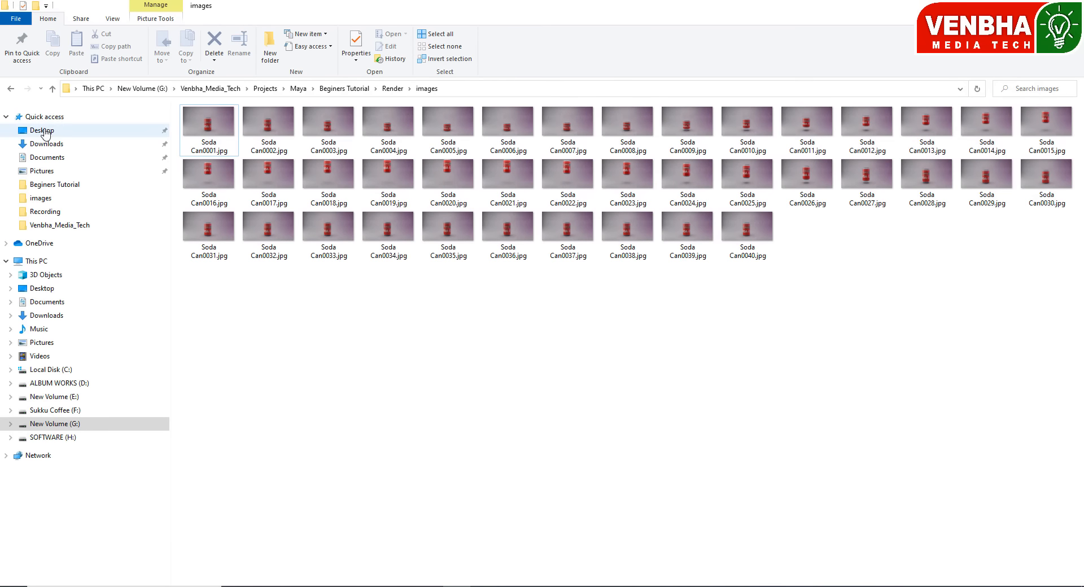
left_click(45, 132)
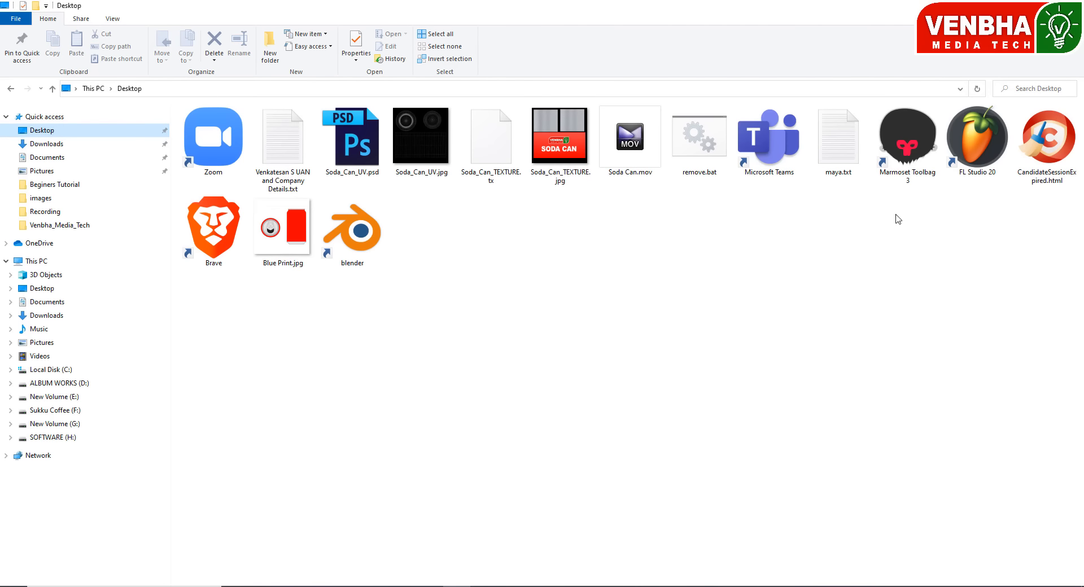
left_click(625, 135)
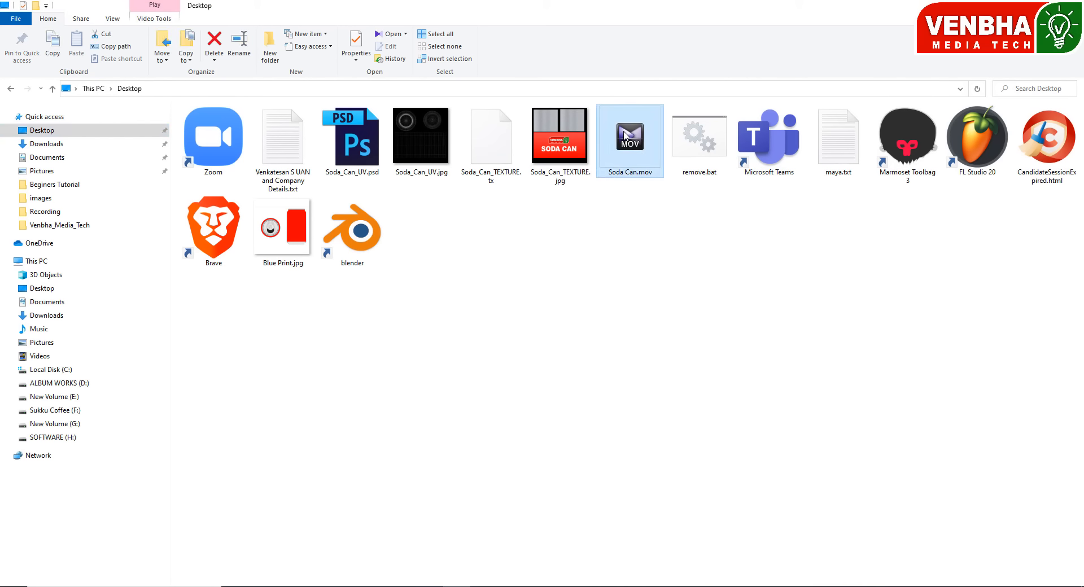
left_click(1018, 6)
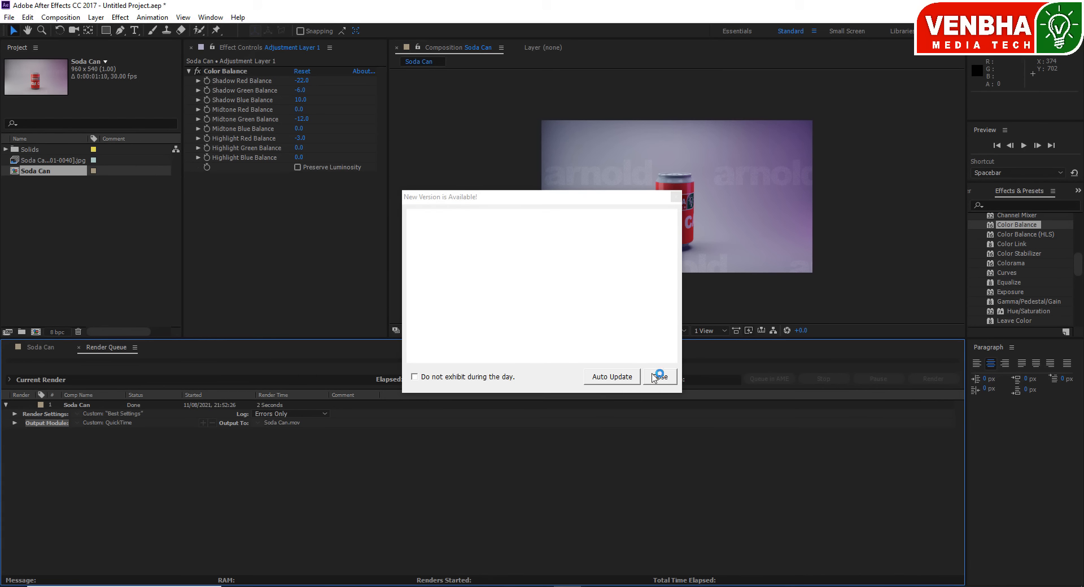
left_click(658, 377)
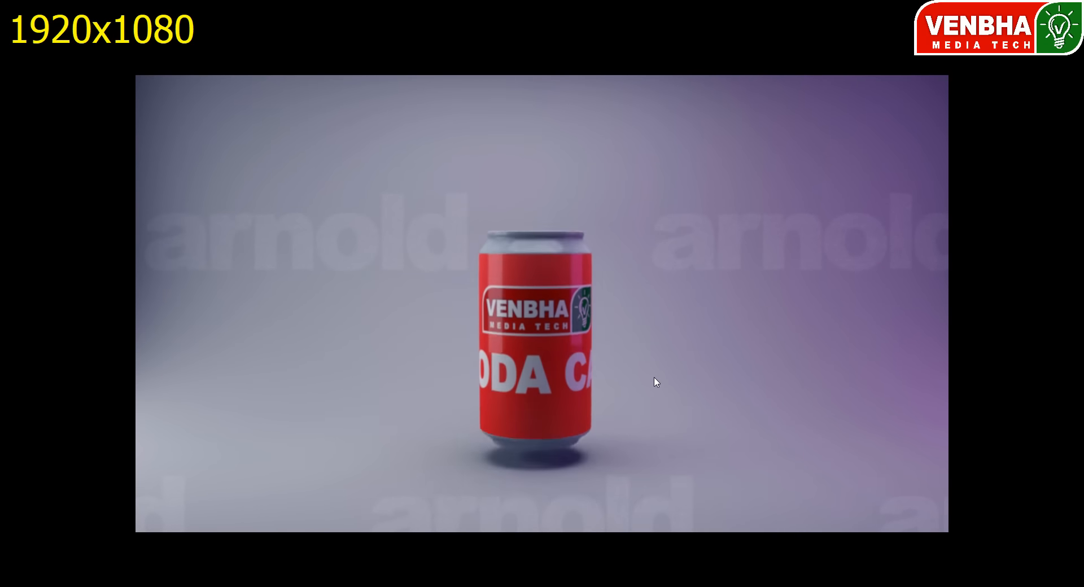